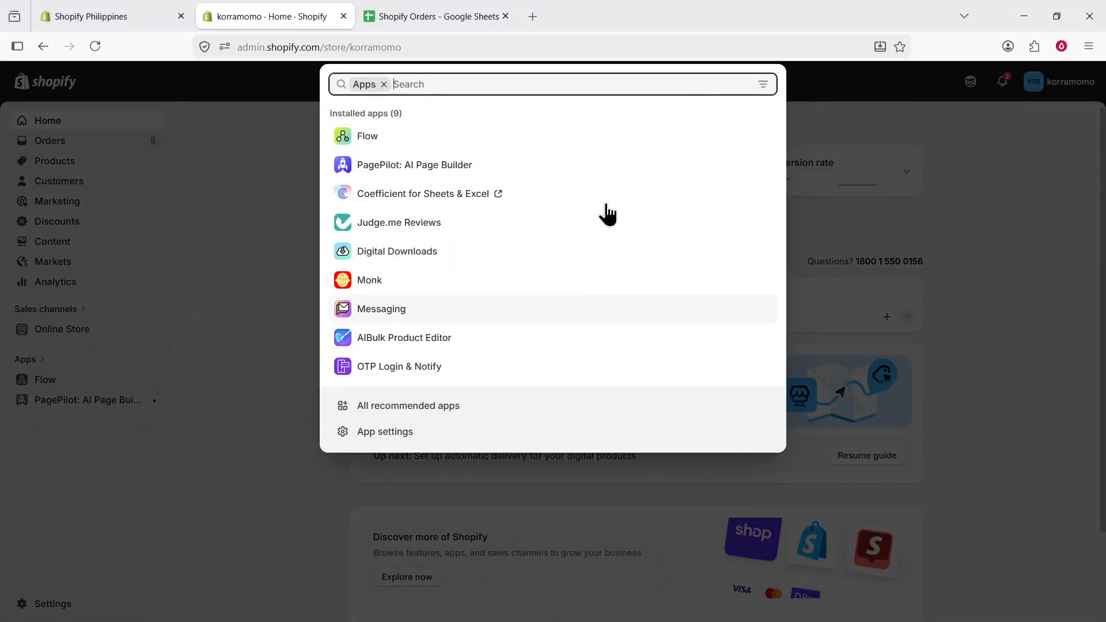
Create a new Flow workflow and choose the Order created trigger
click(380, 141)
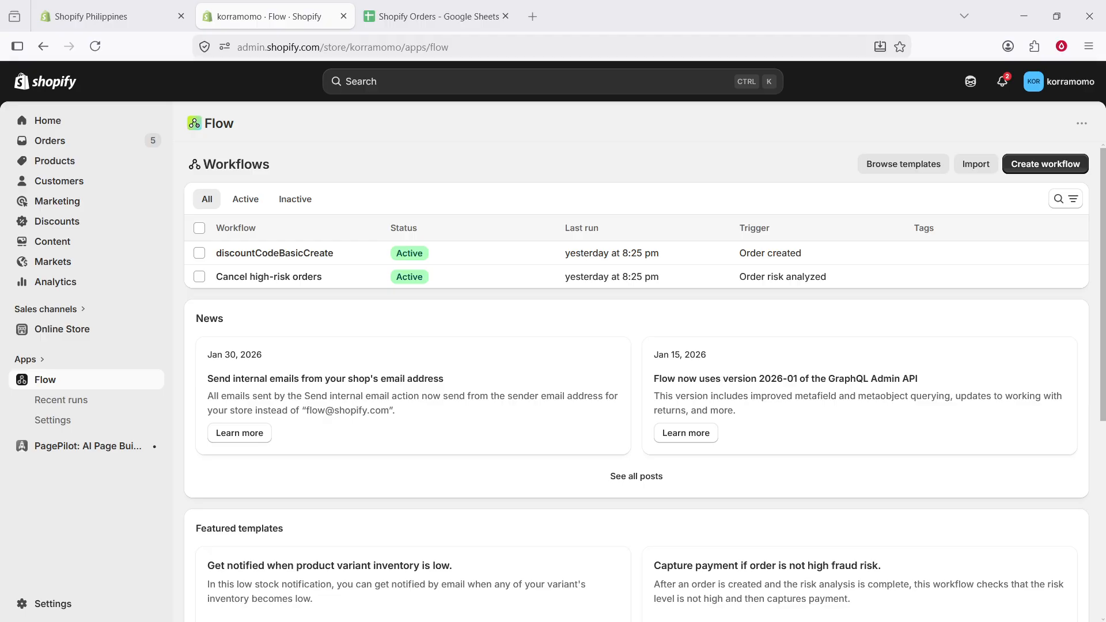
click(1054, 168)
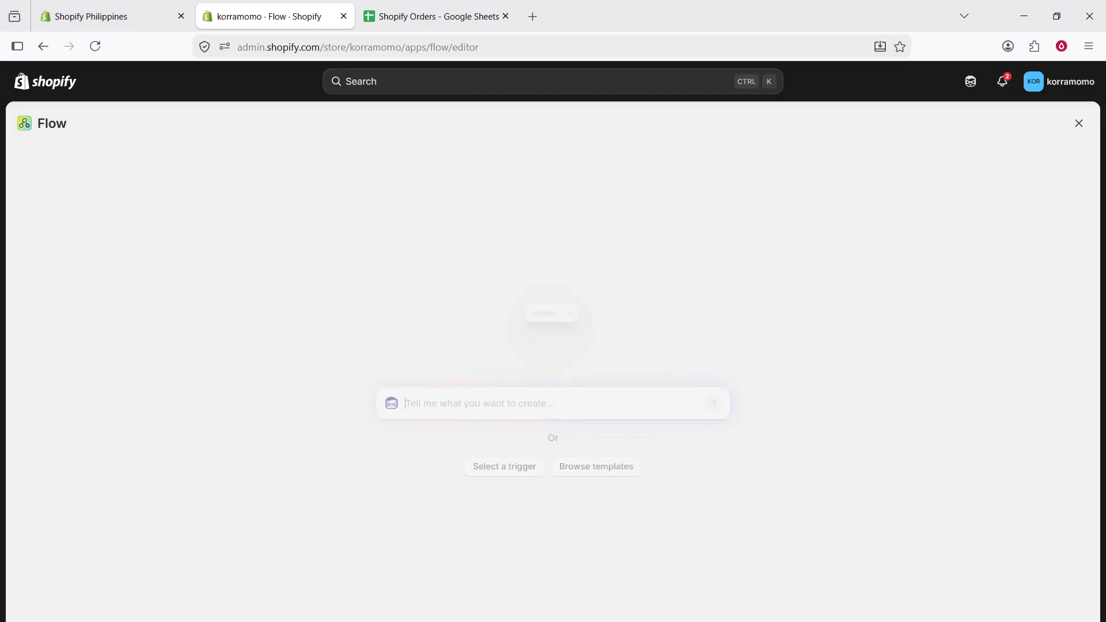
click(523, 475)
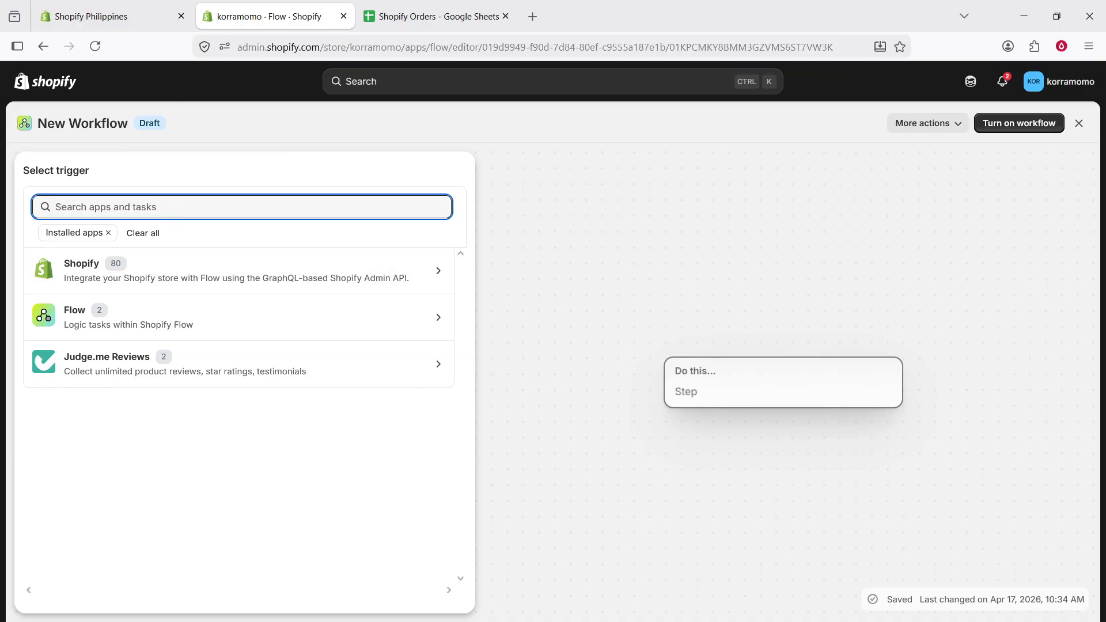
text(or)
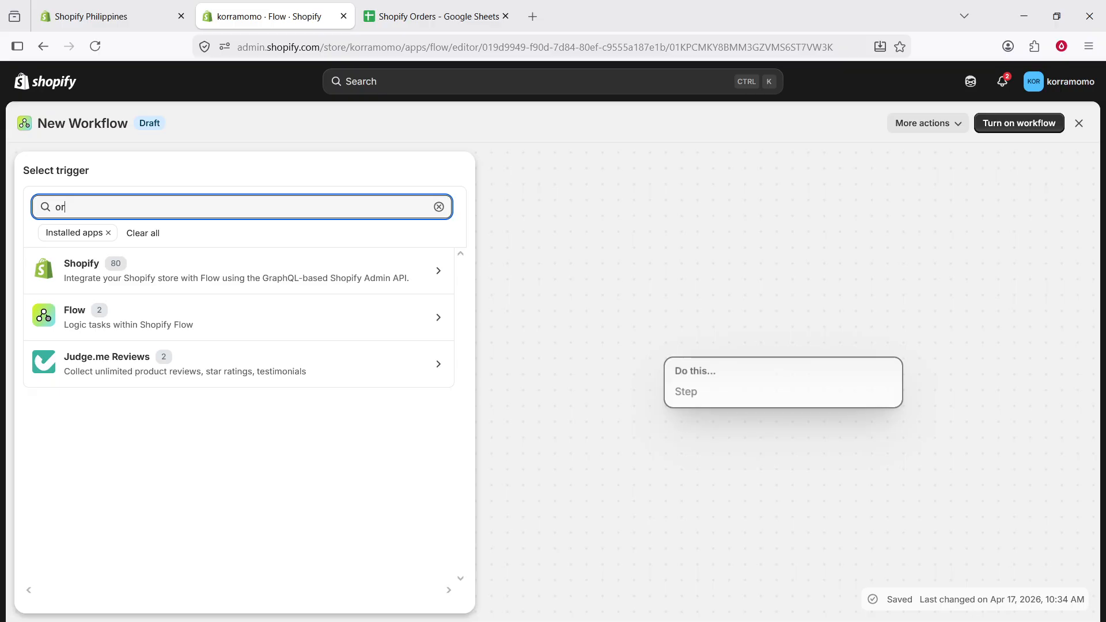
text(der created)
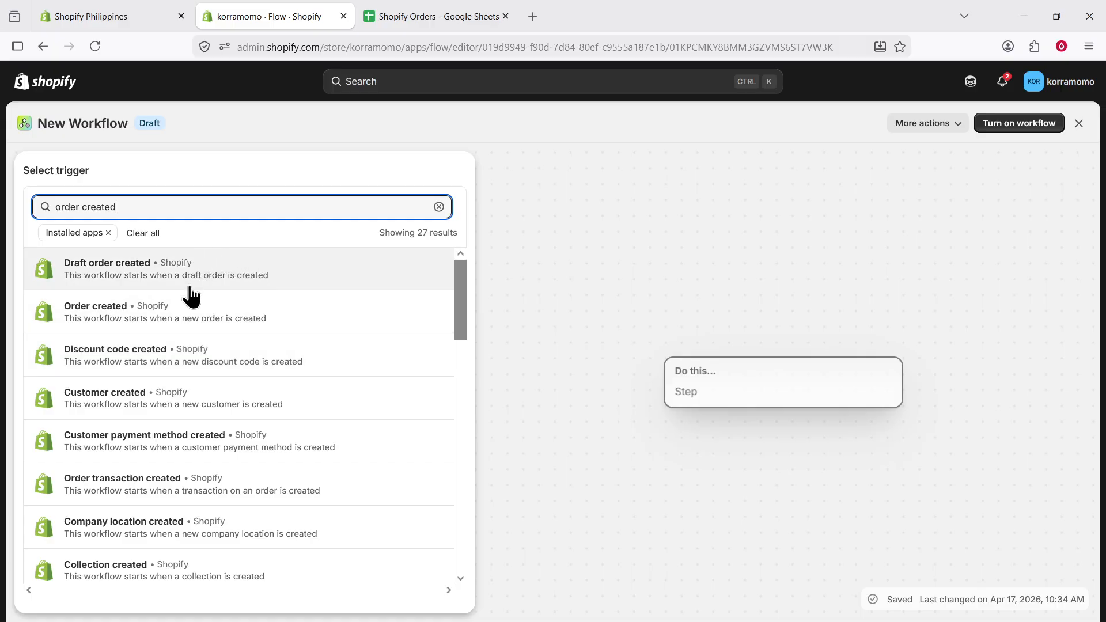
click(182, 322)
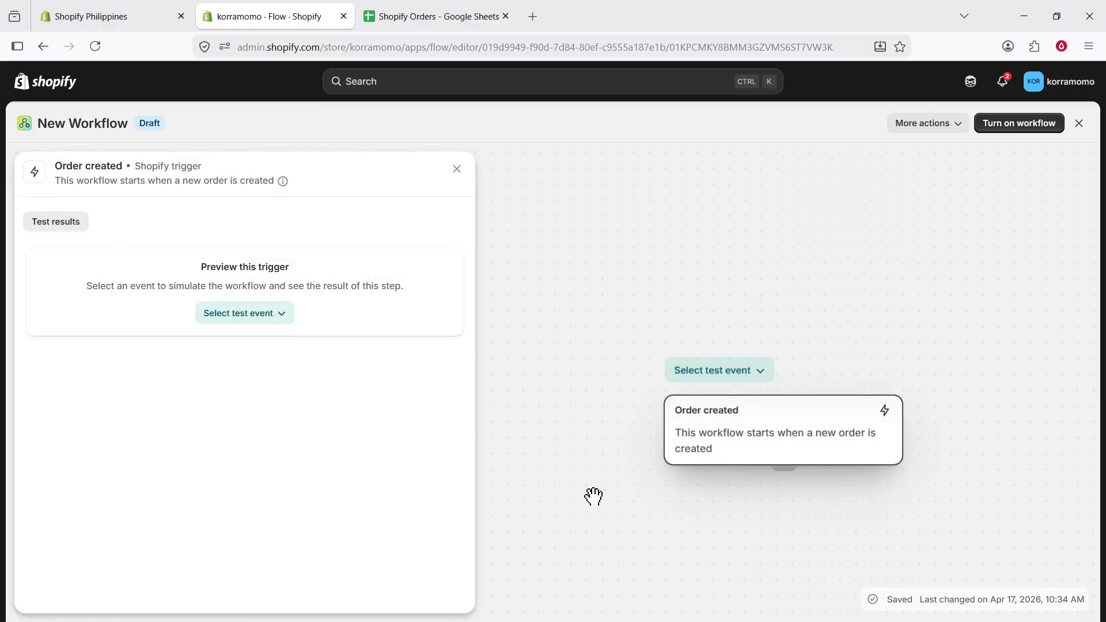
Add an Add row to spreadsheet action from Google Sheets for Shopify Flow below the Order created trigger
click(785, 476)
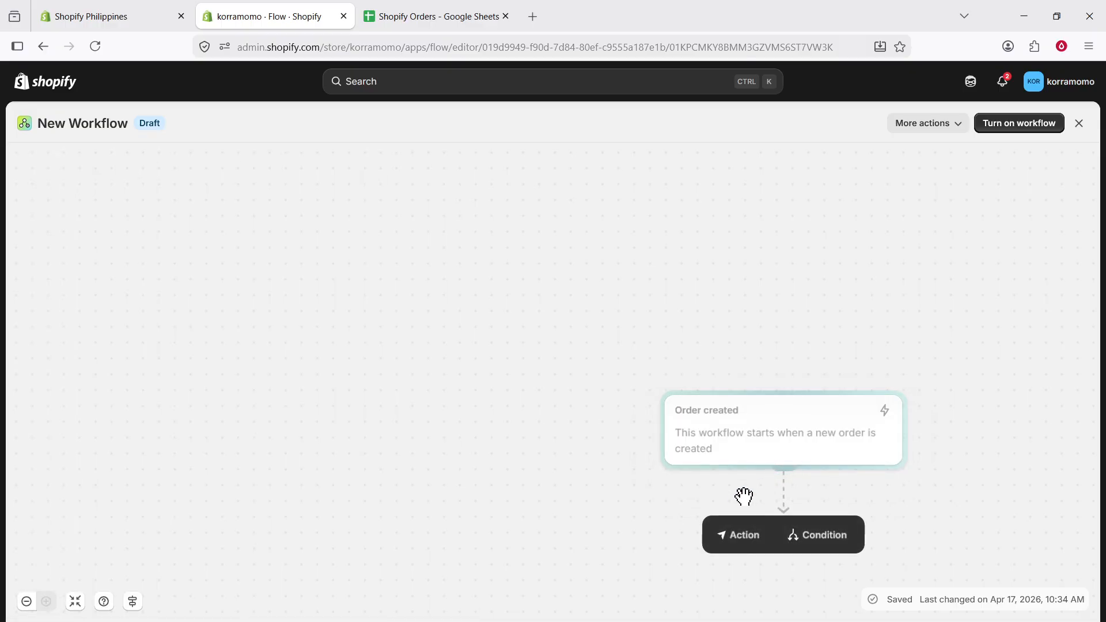
click(737, 545)
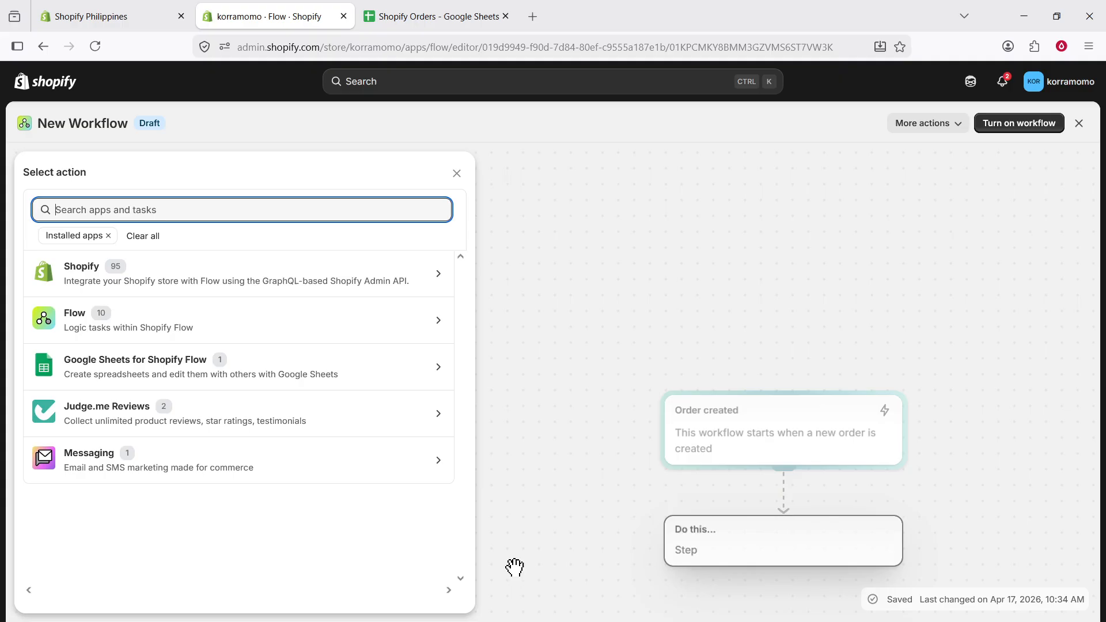
click(144, 237)
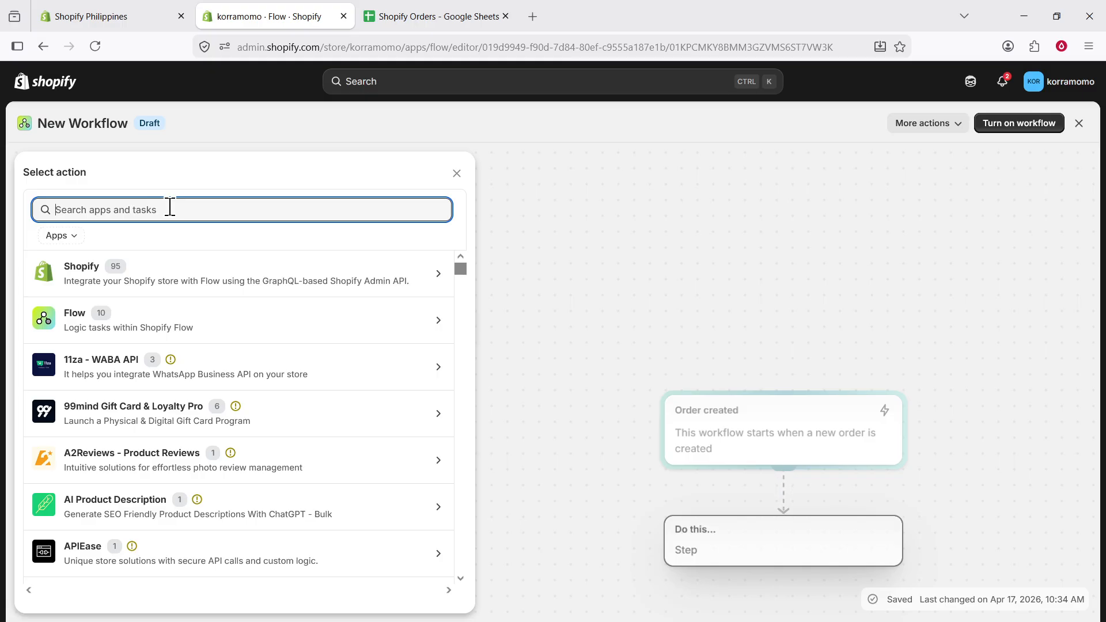
text(add row t)
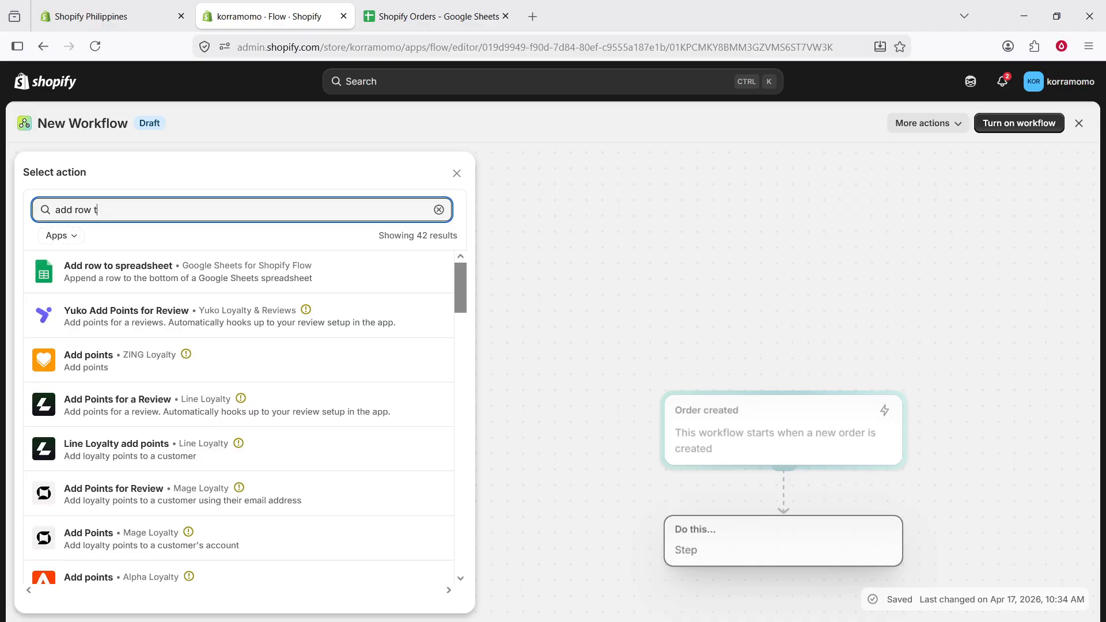
text(o)
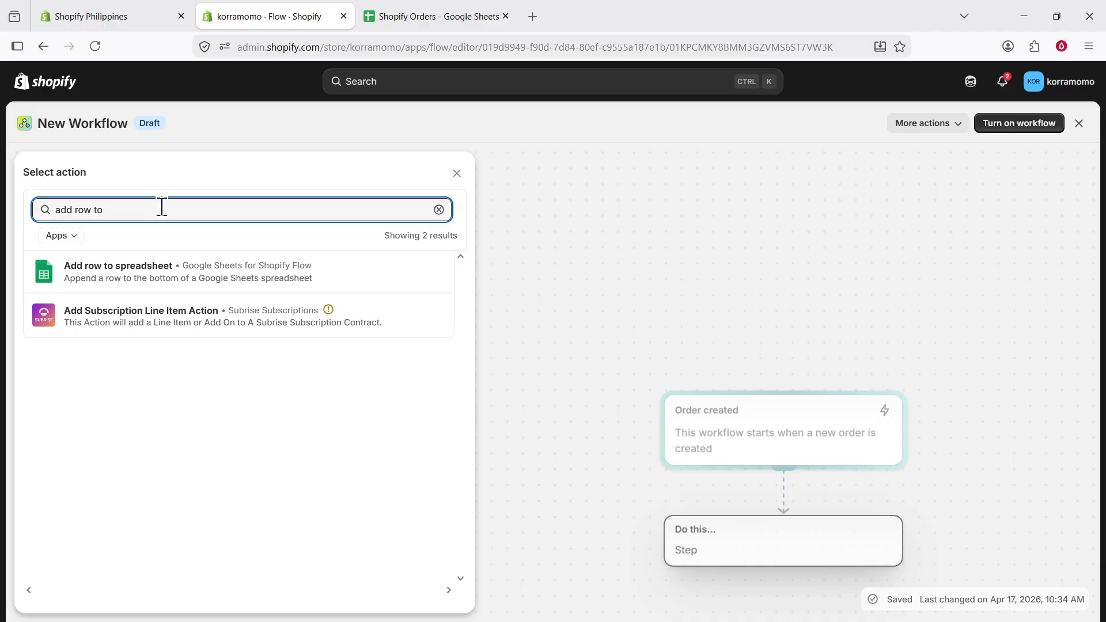
click(86, 276)
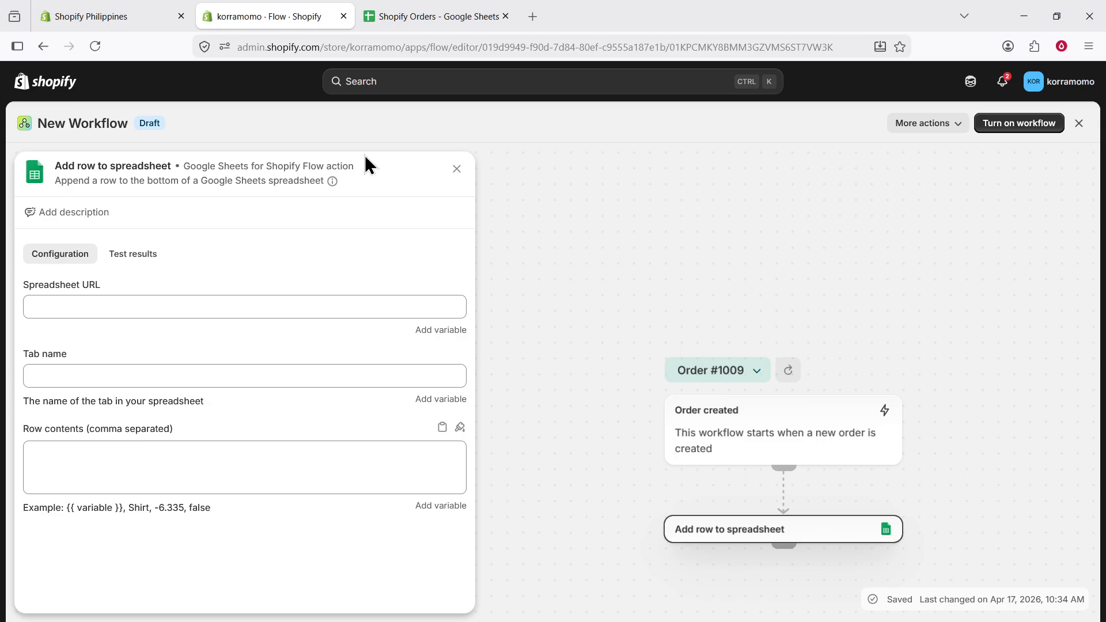
Copy the Shopify Orders spreadsheet's URL and paste it into the action's Spreadsheet URL field
click(425, 26)
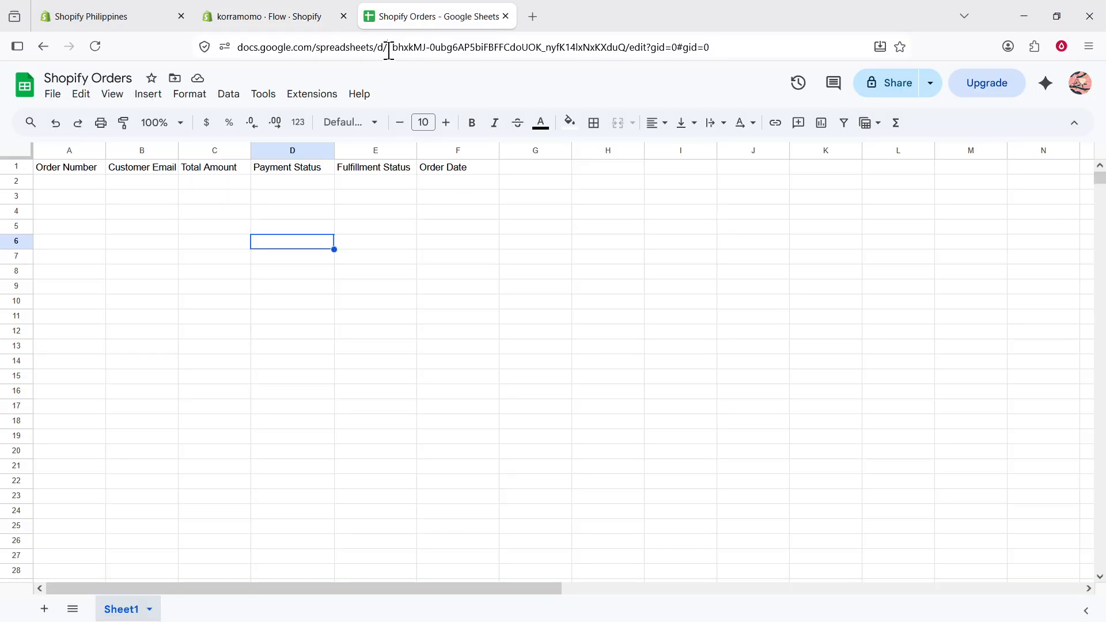
click(389, 49)
key(ctrl+c)
click(258, 22)
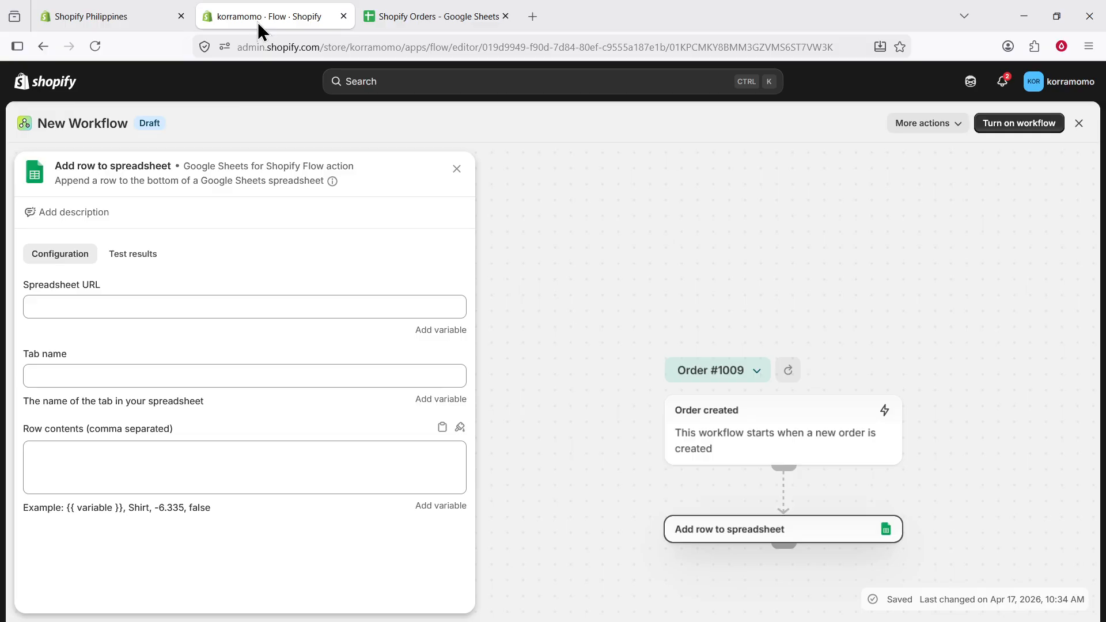
click(128, 307)
key(ctrl+v)
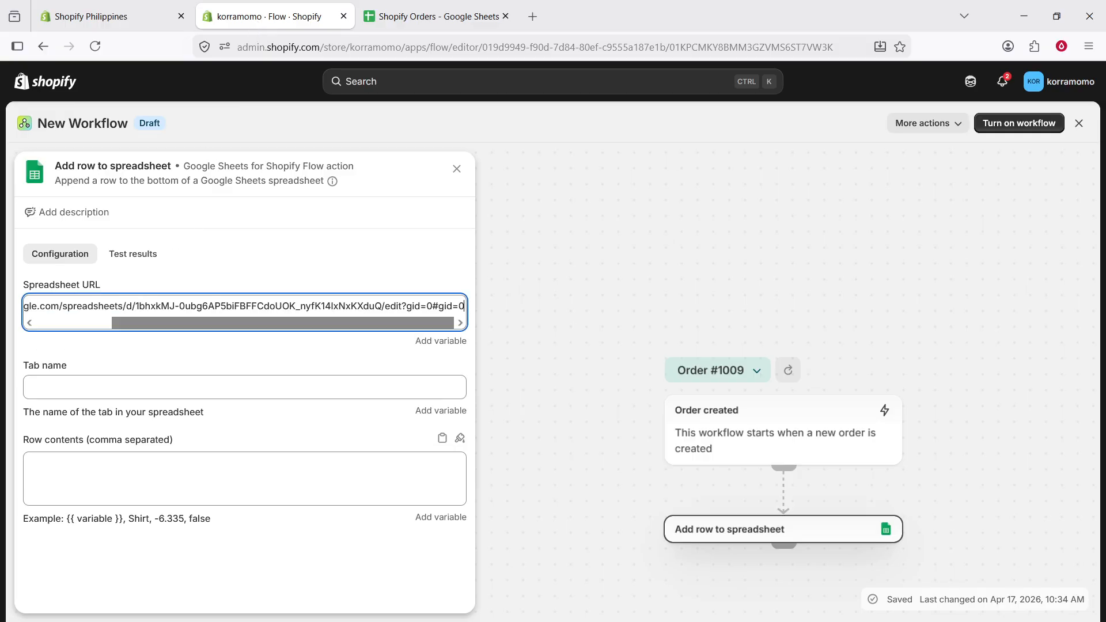
Set the action's tab name to Sheet1
click(190, 349)
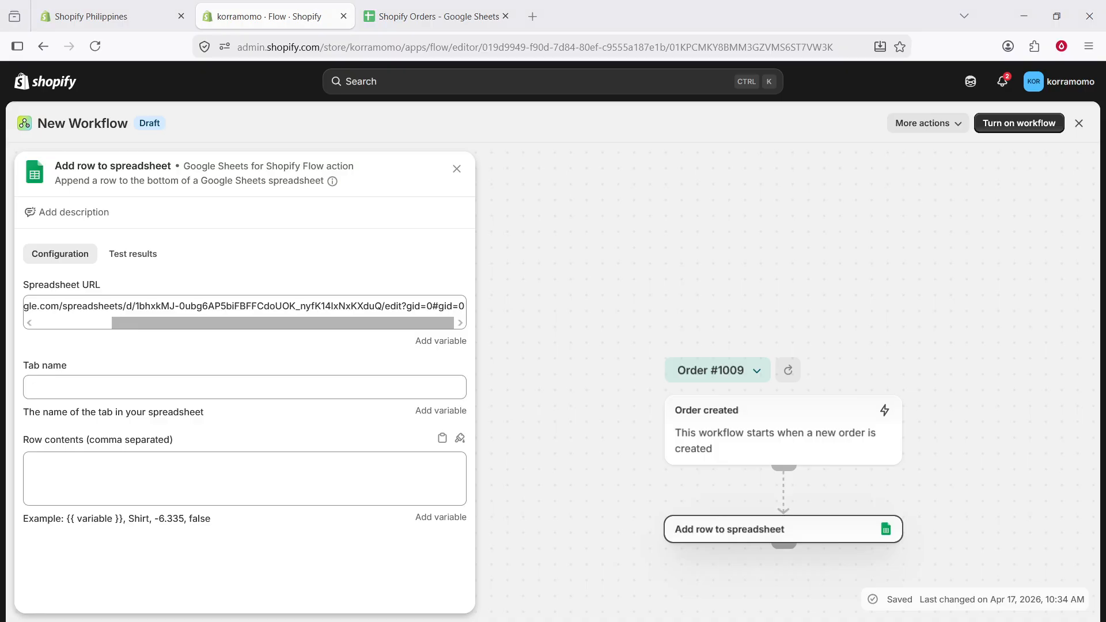
click(163, 383)
text(Sheet1)
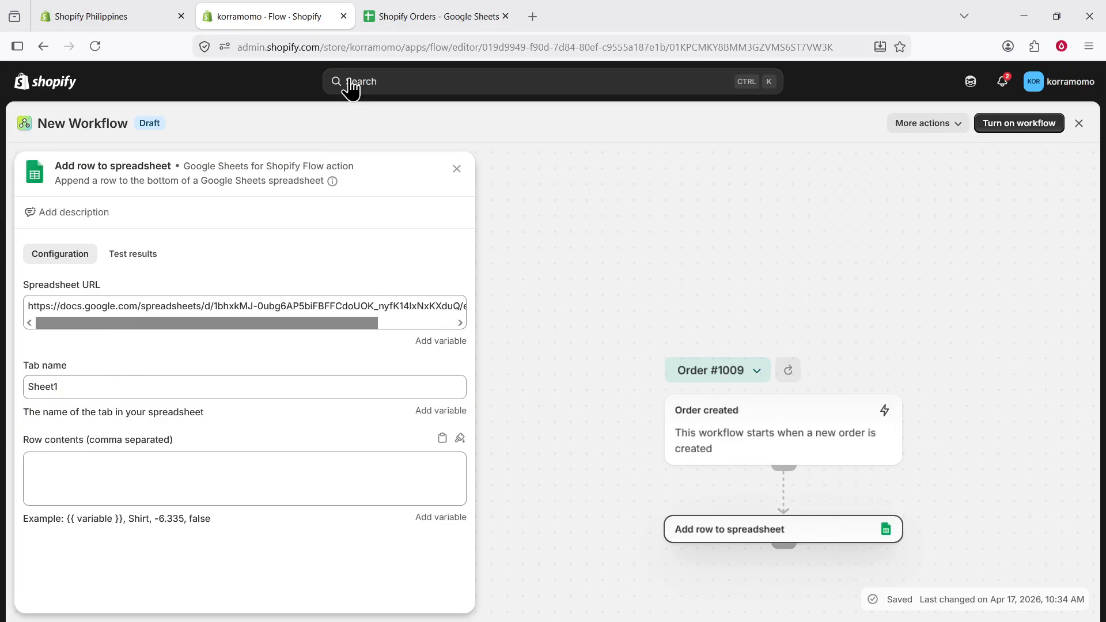
Paste the comma-separated order variables, starting with {{ order.name }}, {{ order.email }}, {{ order.totalPriceSet.shopMoney.amount }}, into the row contents
click(399, 22)
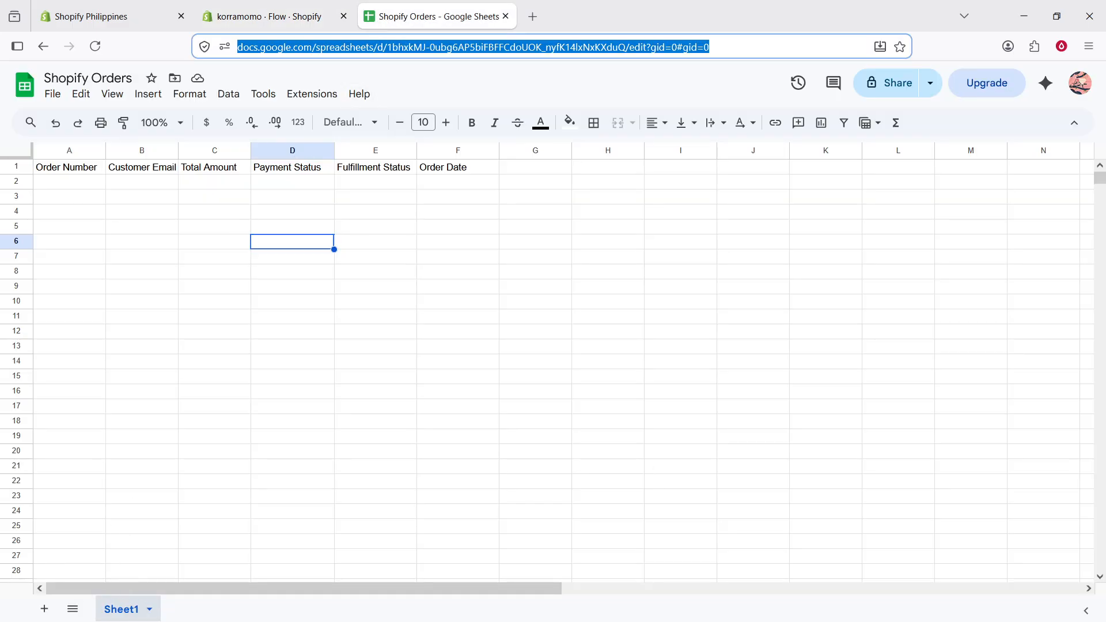
click(291, 22)
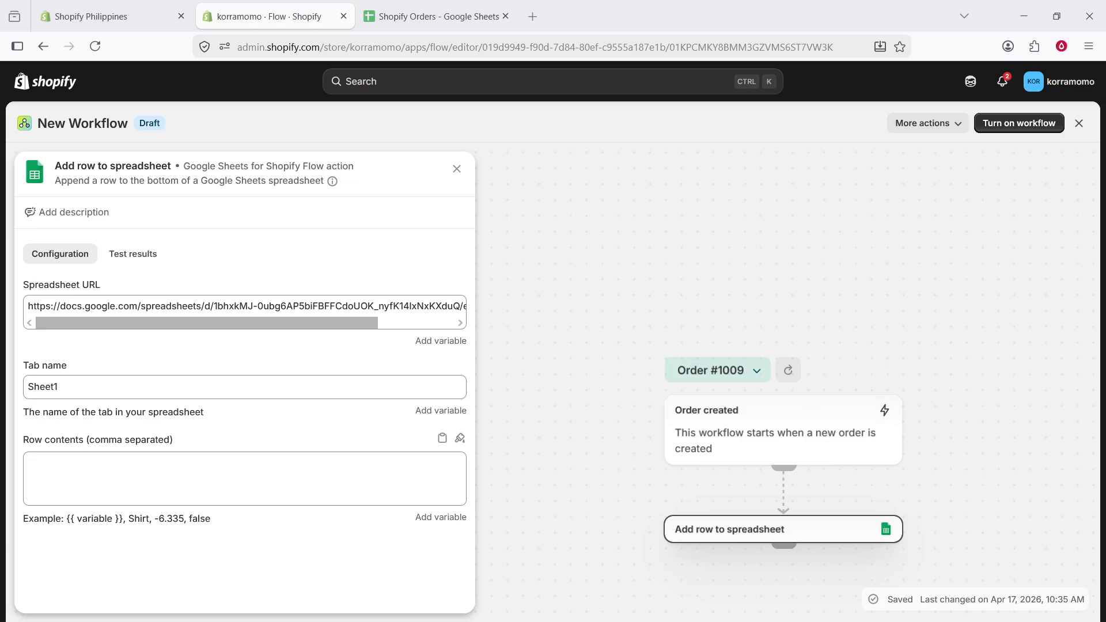
click(280, 470)
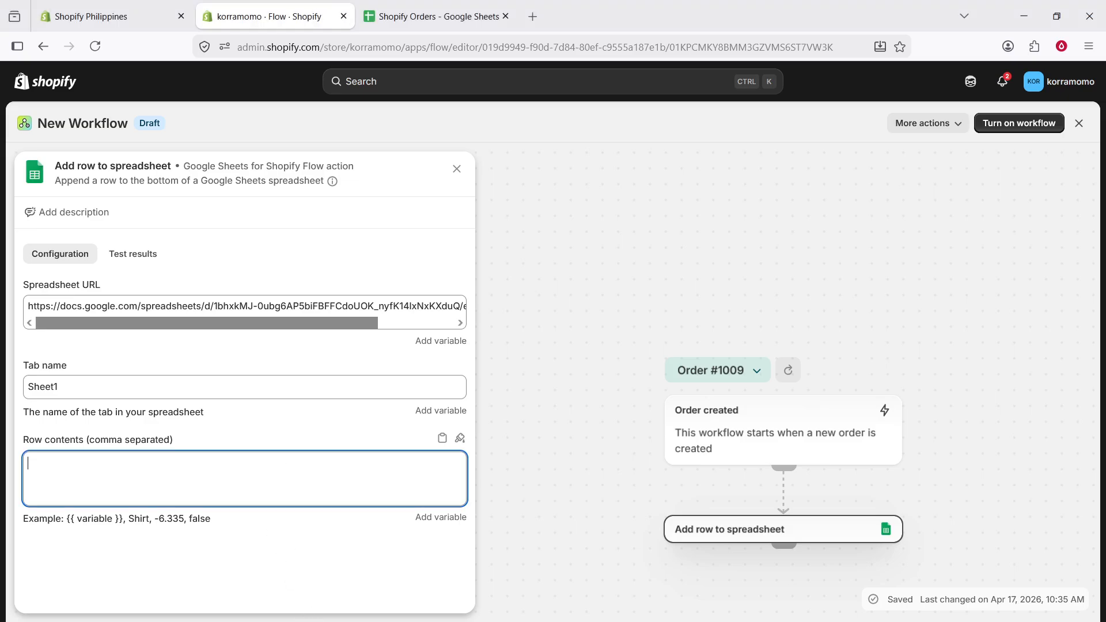
key(ctrl+v)
drag(389, 500, 138, 517)
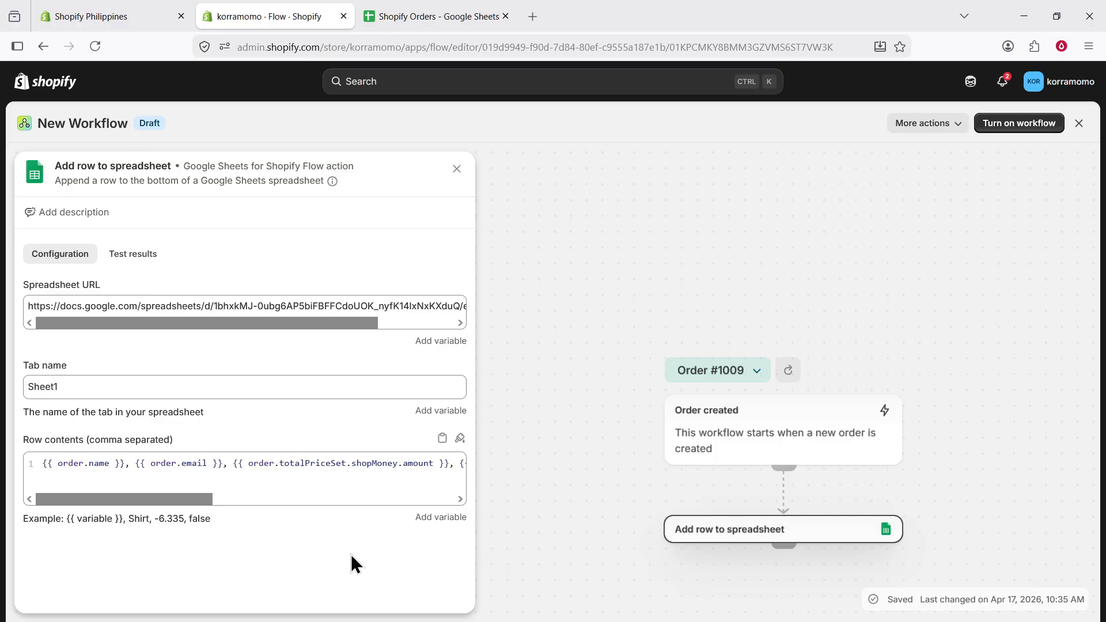
drag(153, 497, 106, 515)
Rename the workflow as Orders to Google Sheets
click(936, 126)
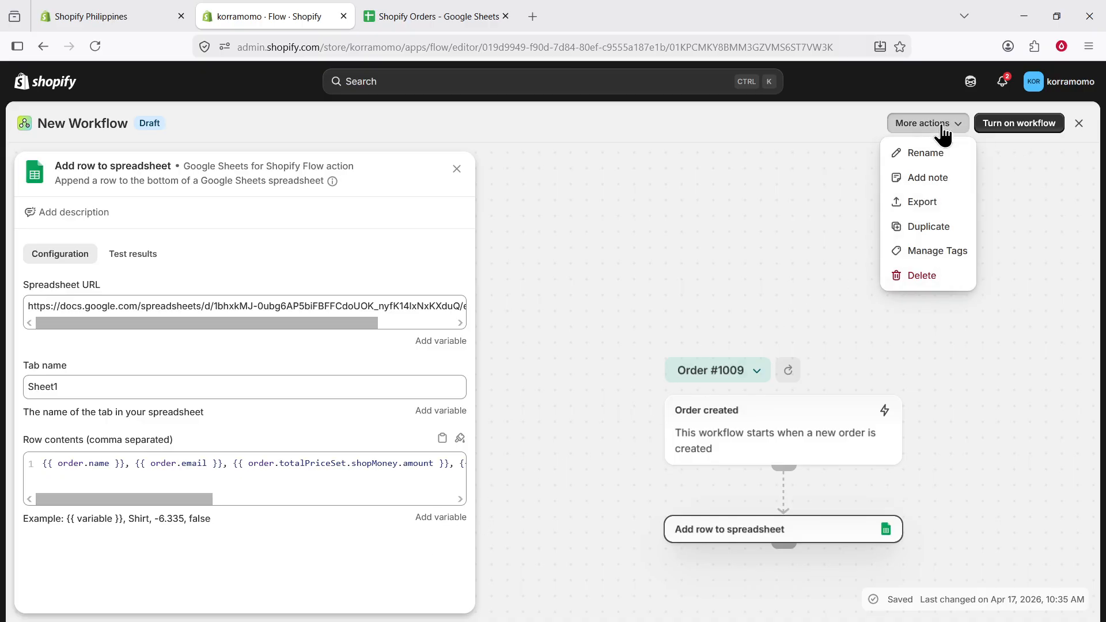
click(875, 140)
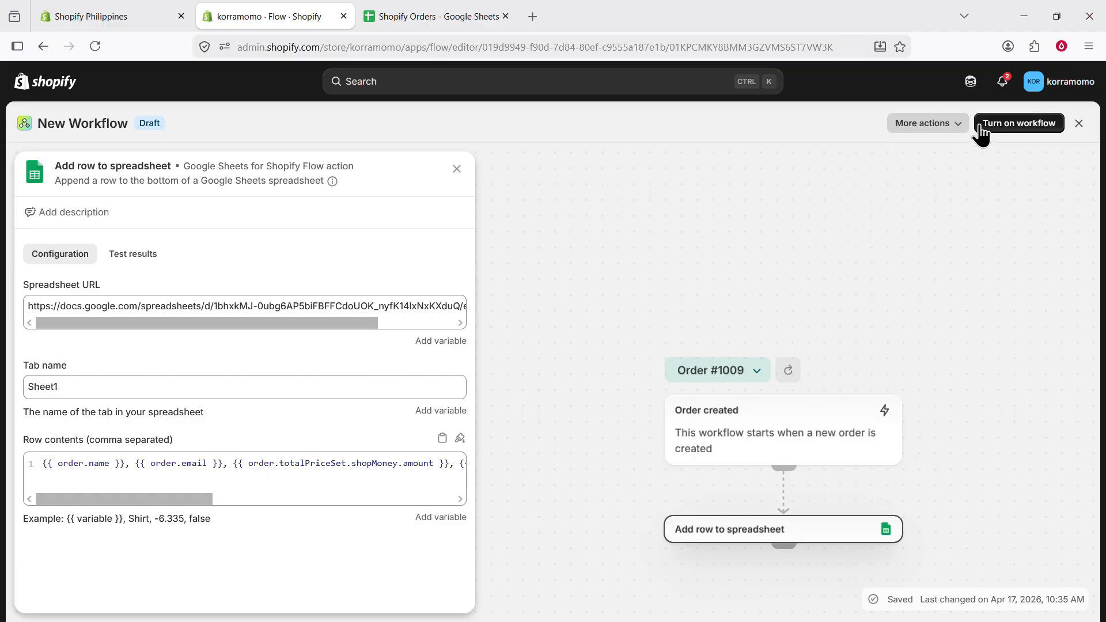
click(927, 127)
click(925, 154)
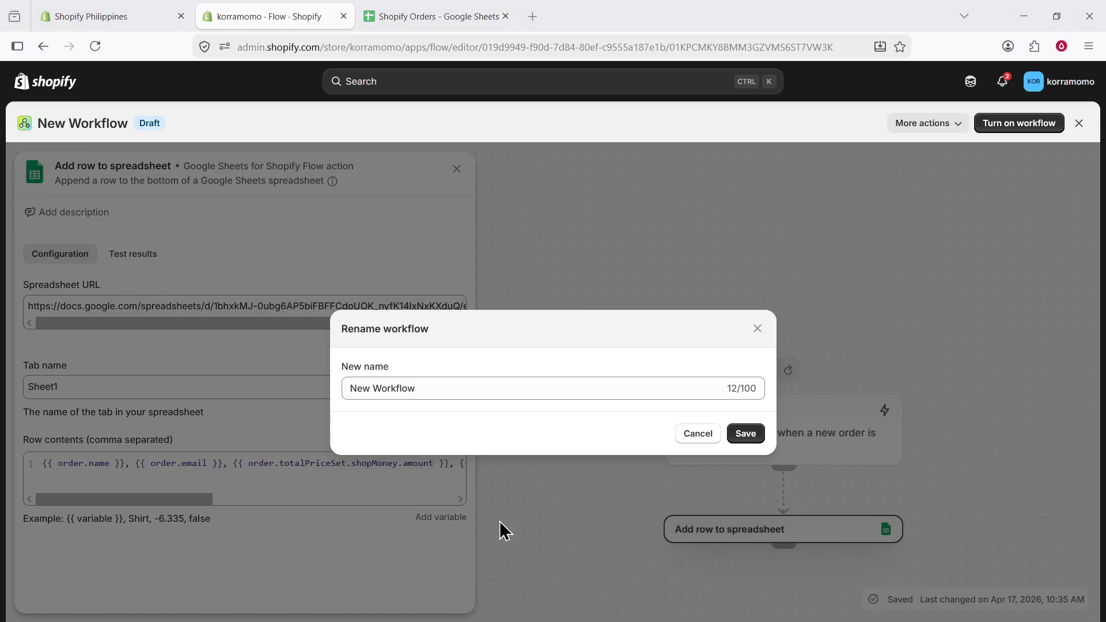
triple_click(466, 388)
text(Orders to Google Sheets)
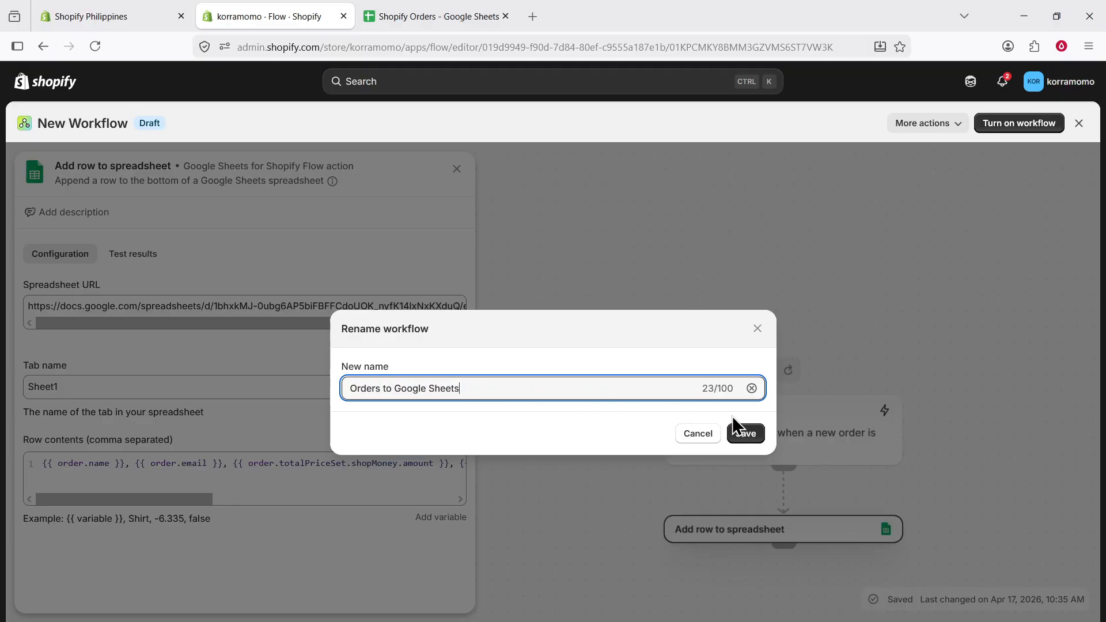
click(744, 433)
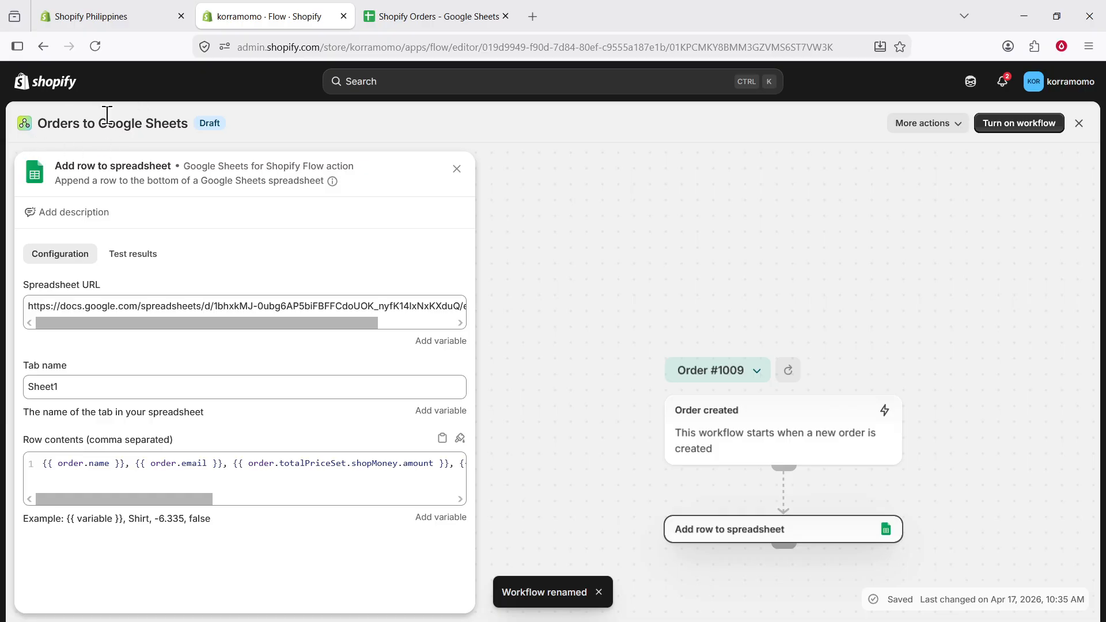
Turn on the workflow and confirm the activation
drag(43, 121, 209, 121)
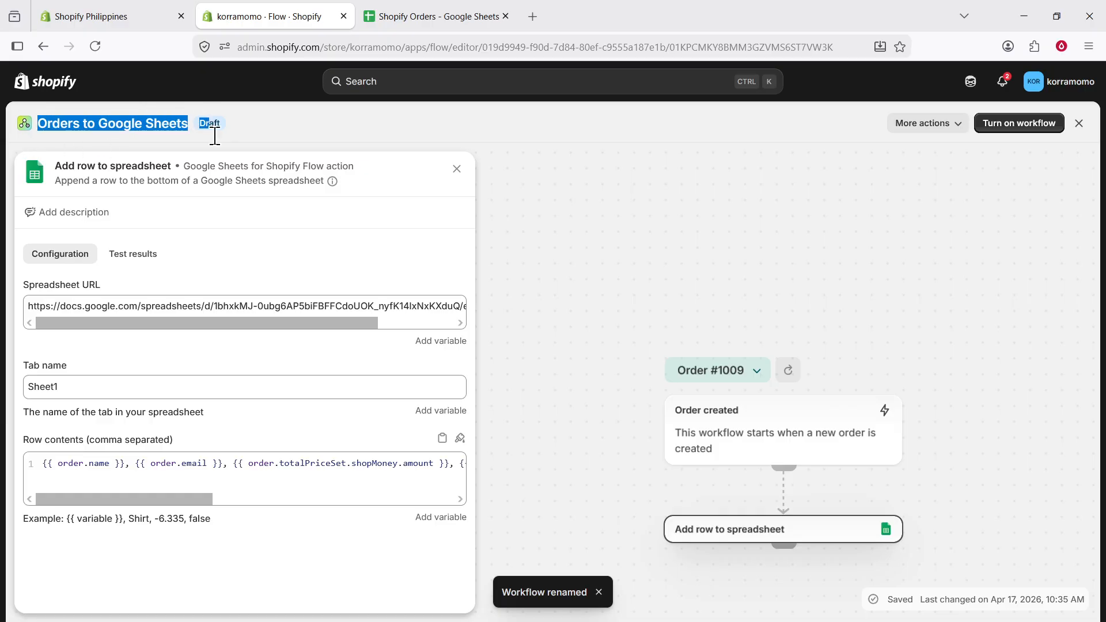
click(663, 210)
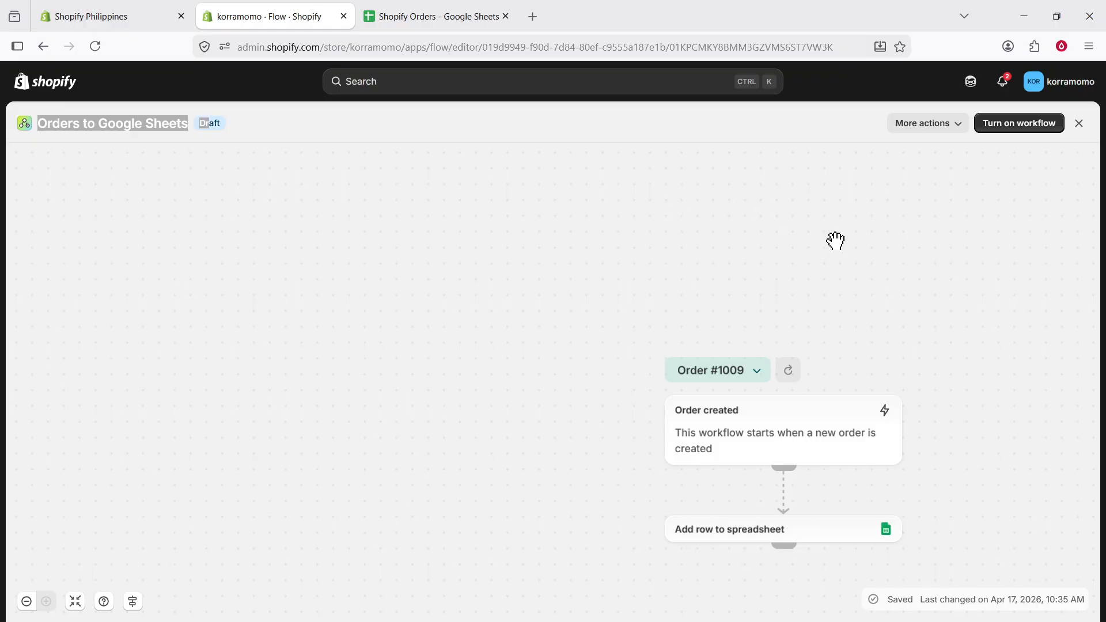
drag(830, 257, 655, 192)
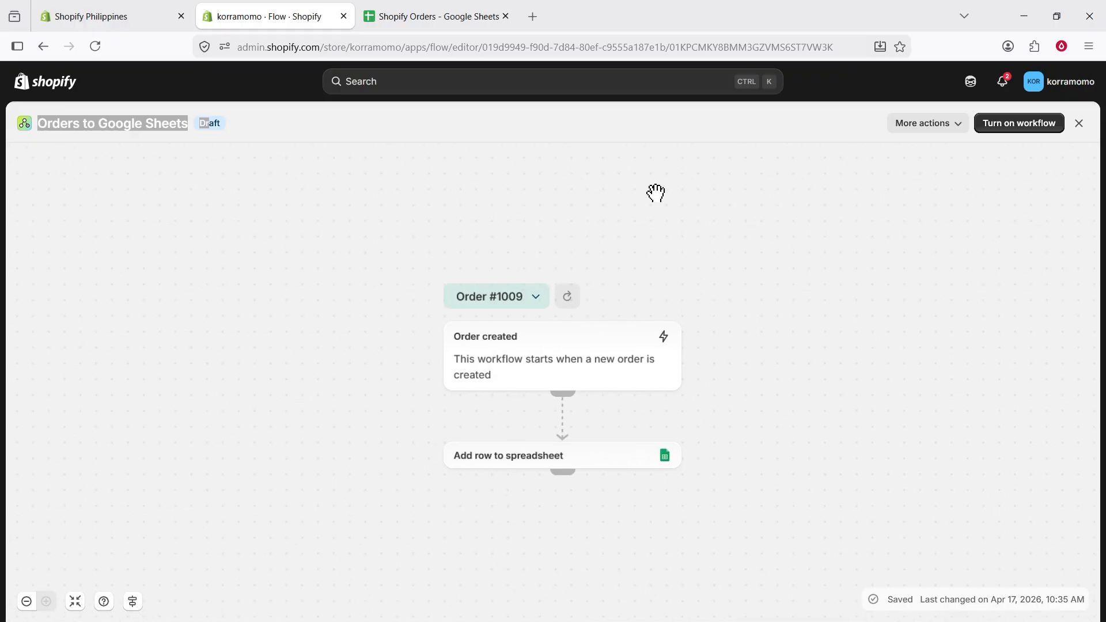
click(995, 130)
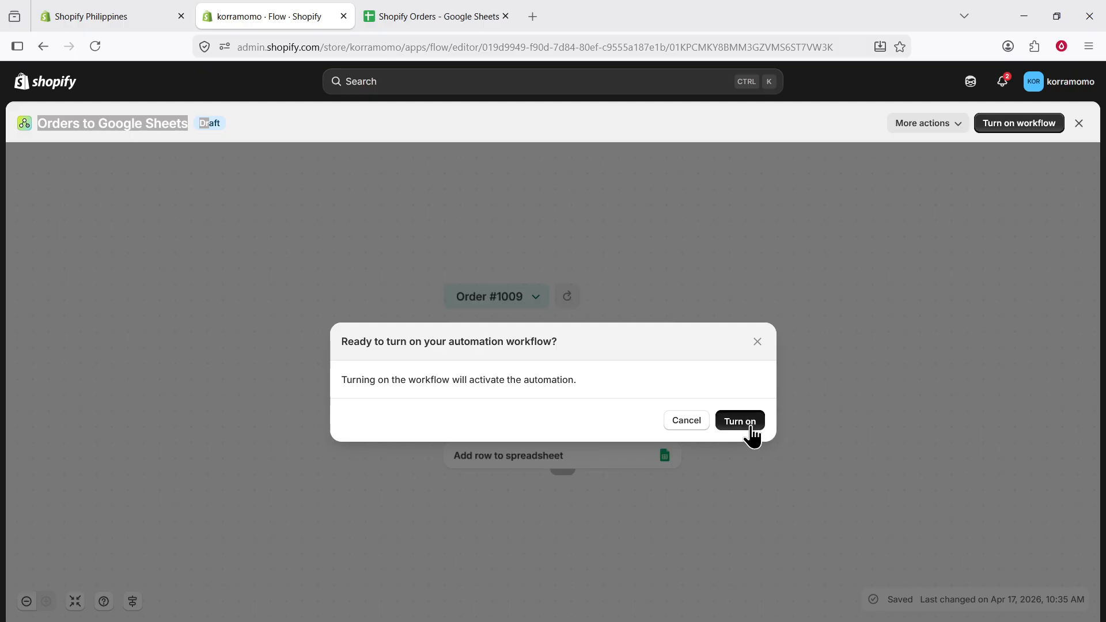
click(740, 422)
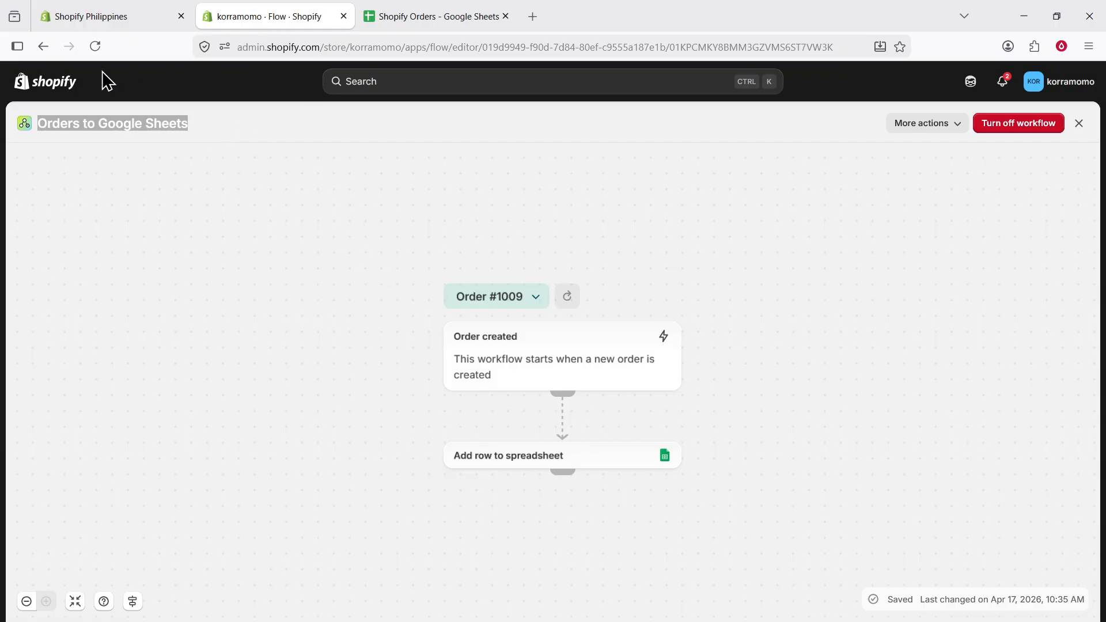
Return to the store admin home and open the Orders page
click(26, 83)
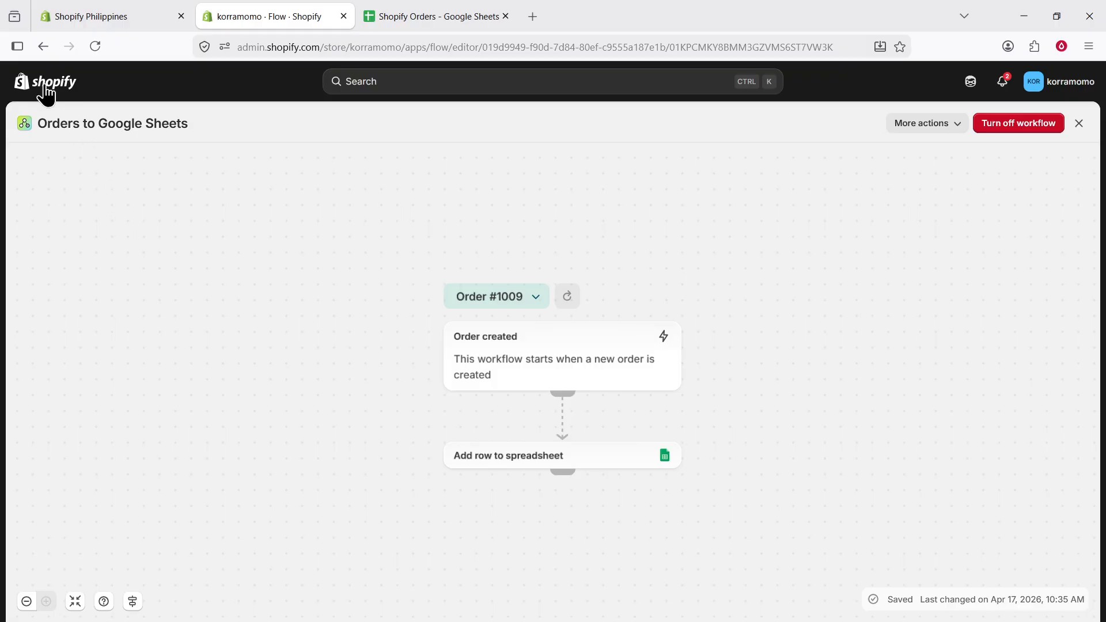
click(26, 85)
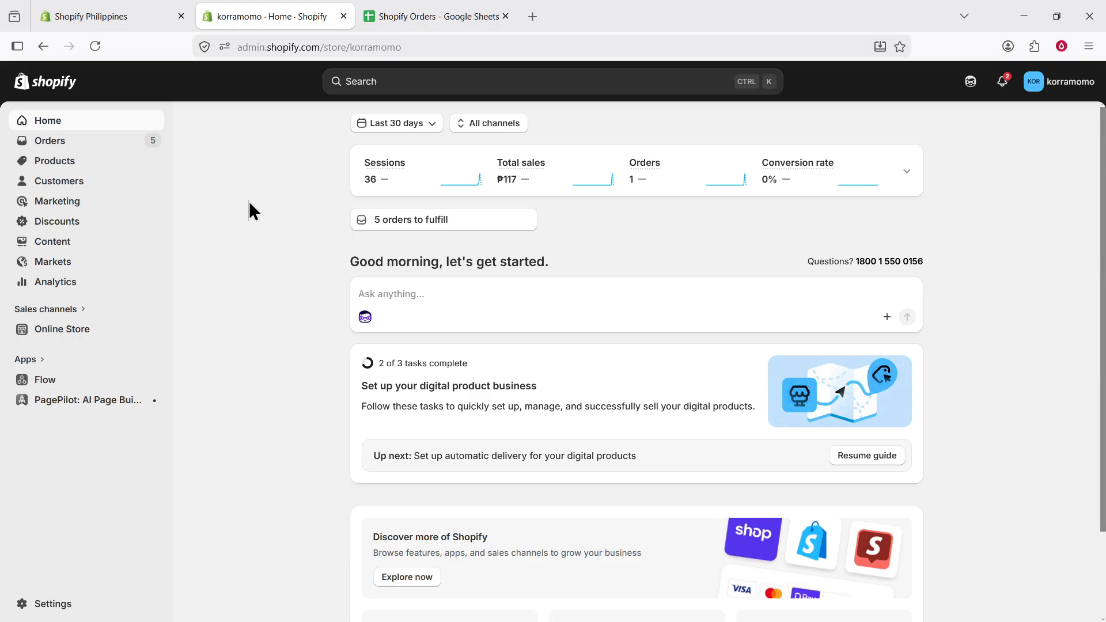
click(65, 141)
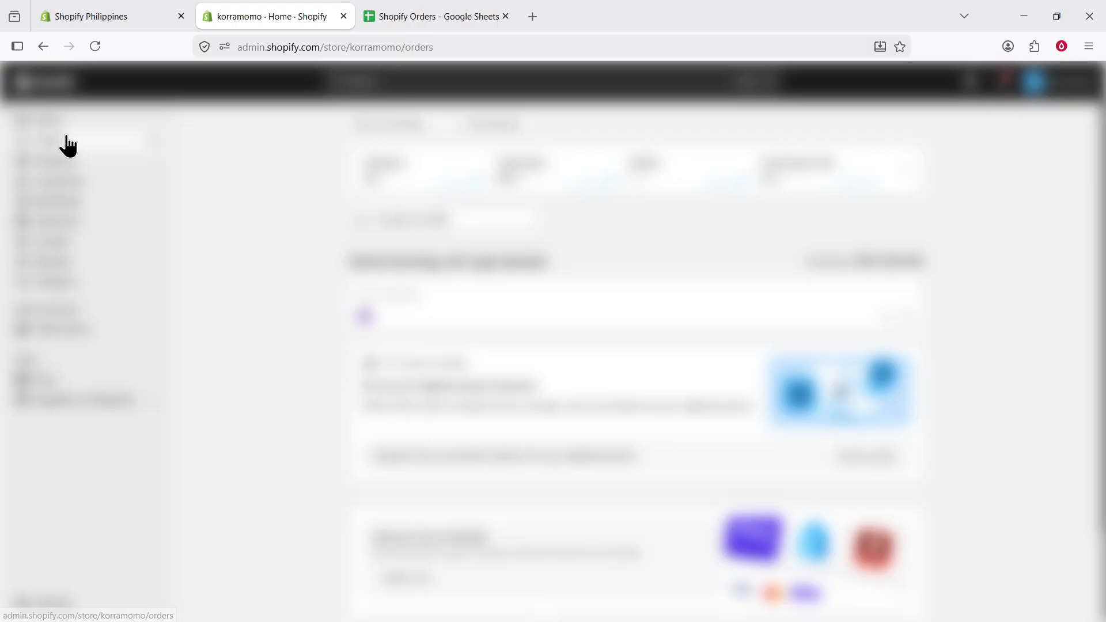